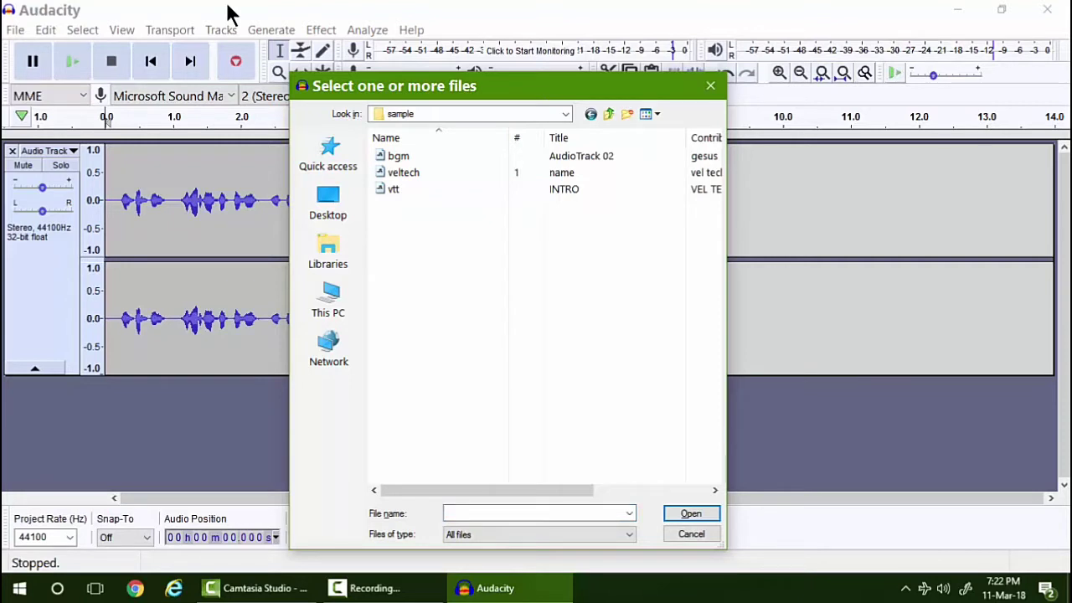
# Step: Import the veltech audio file from the sample folder as a second track
pyautogui.press('Down')
pyautogui.press('Down')
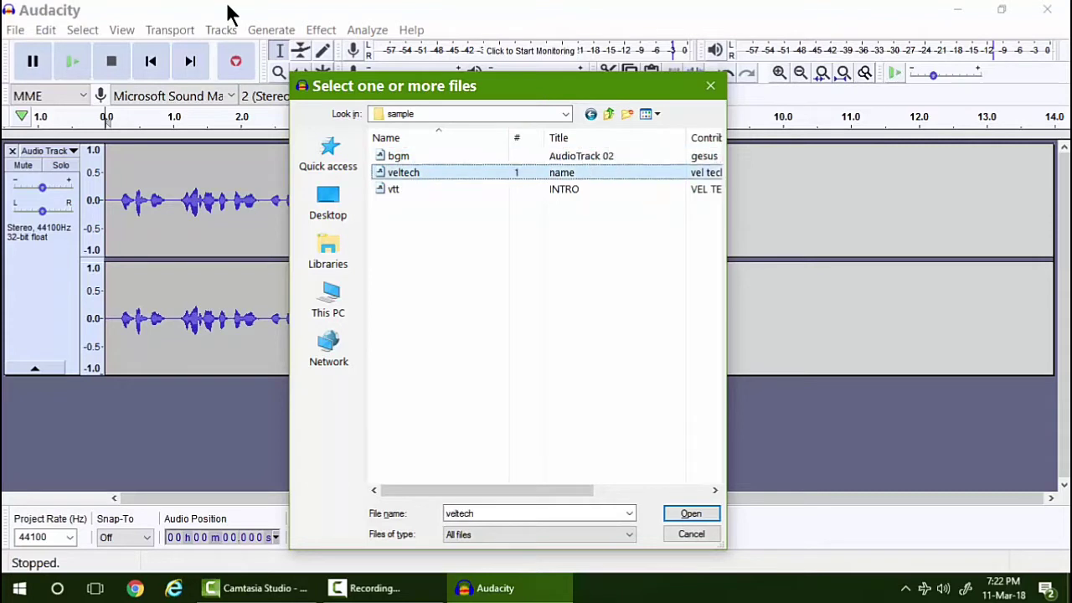
pyautogui.press('Down')
pyautogui.press('Up')
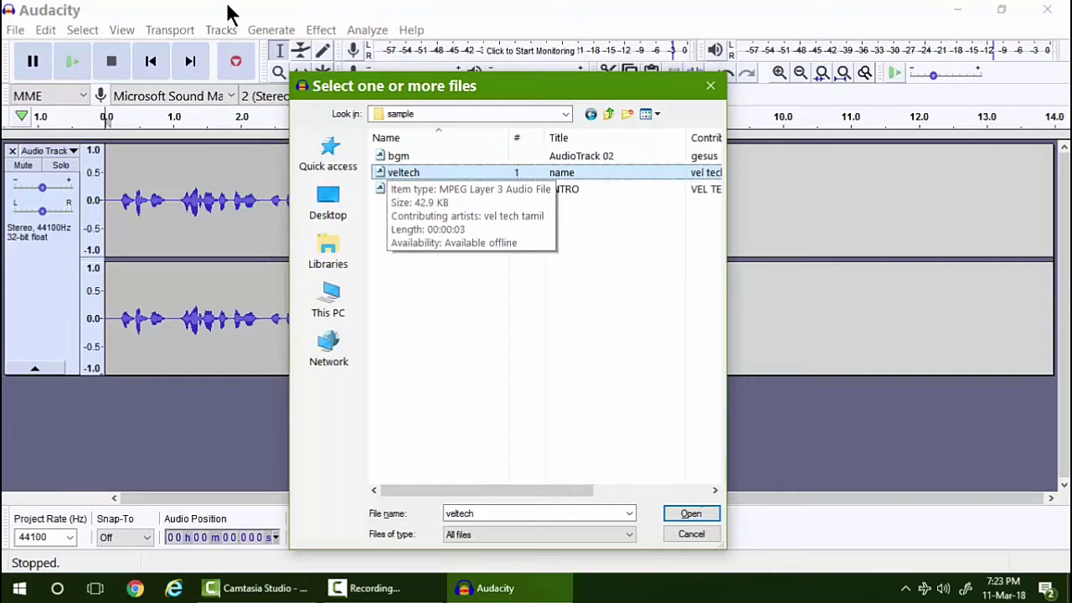
pyautogui.press('Return')
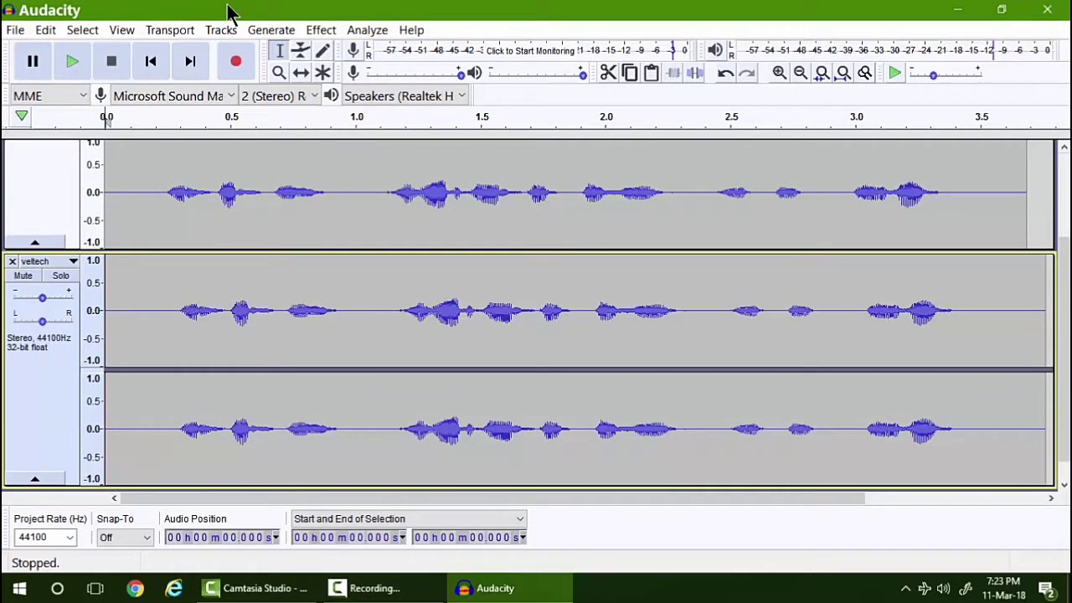
# Step: Play both voice tracks together from the start to hear the doubled voice
pyautogui.press('space')
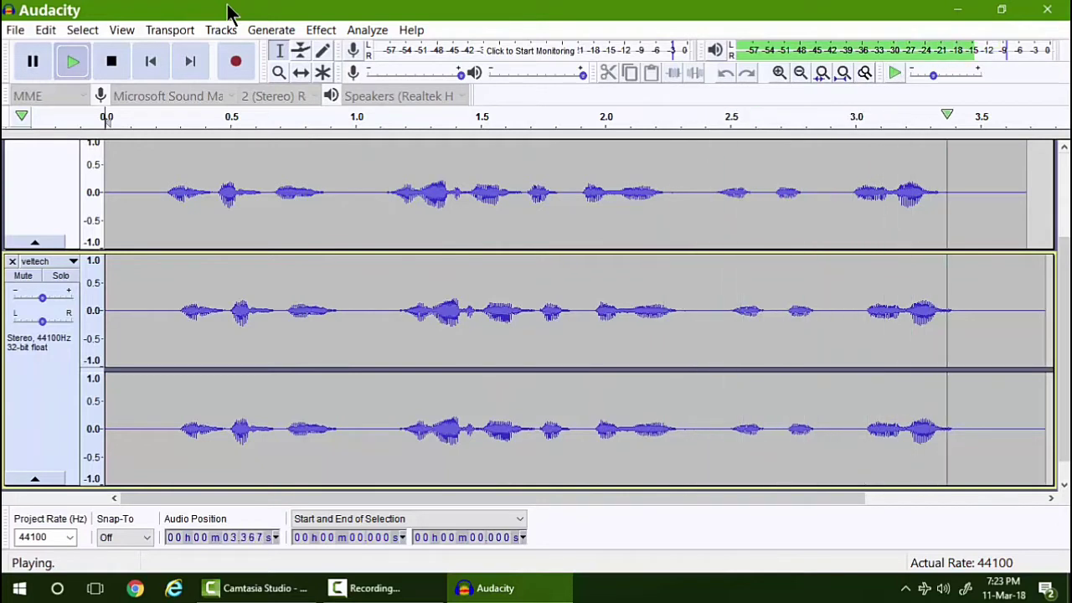
pyautogui.scroll(-1, 138, 248)
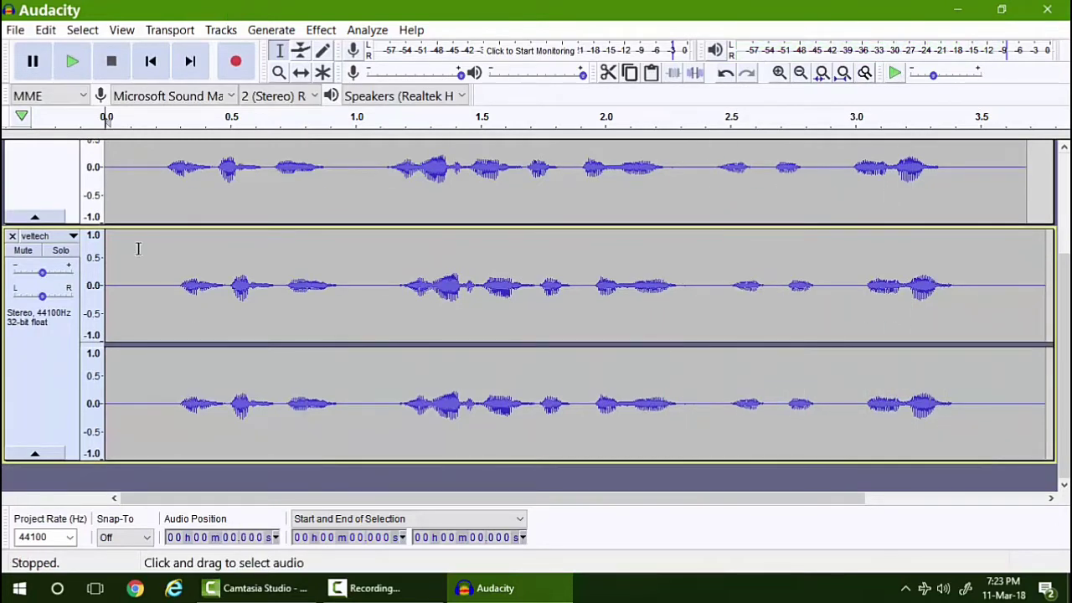
pyautogui.scroll(1, 138, 249)
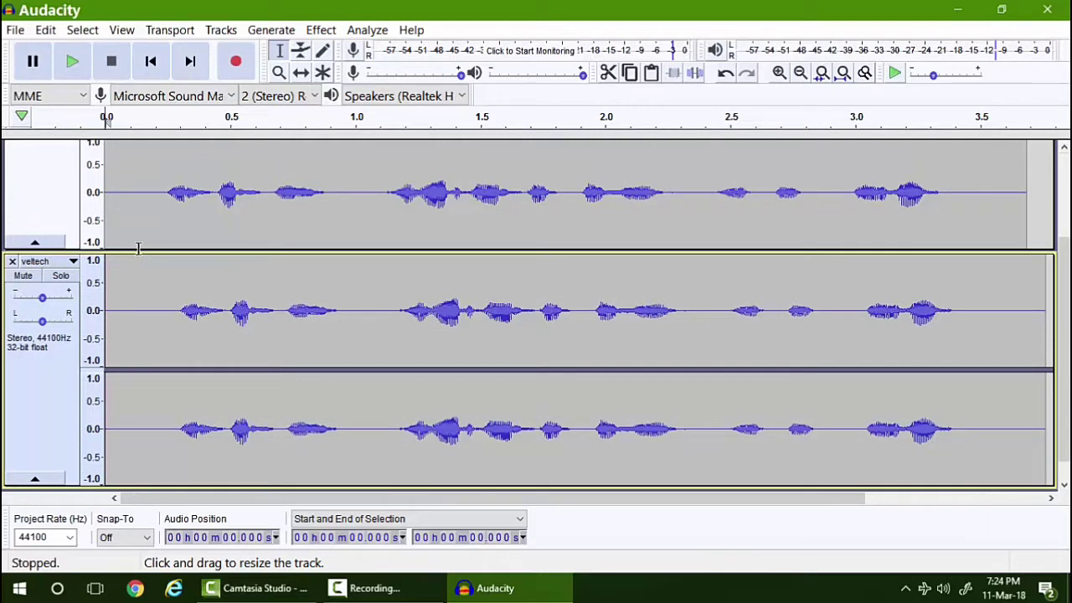
# Step: Delete the first 0.016 s of the veltech track and play the tracks to check the offset
pyautogui.press('shift')
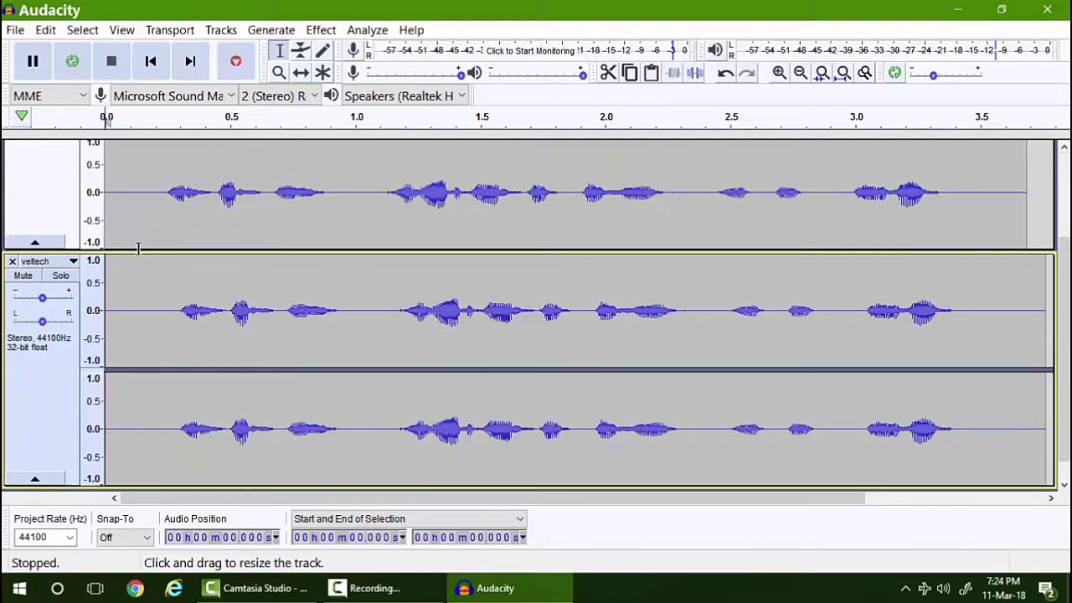
pyautogui.hotkey('shift', 'Right')
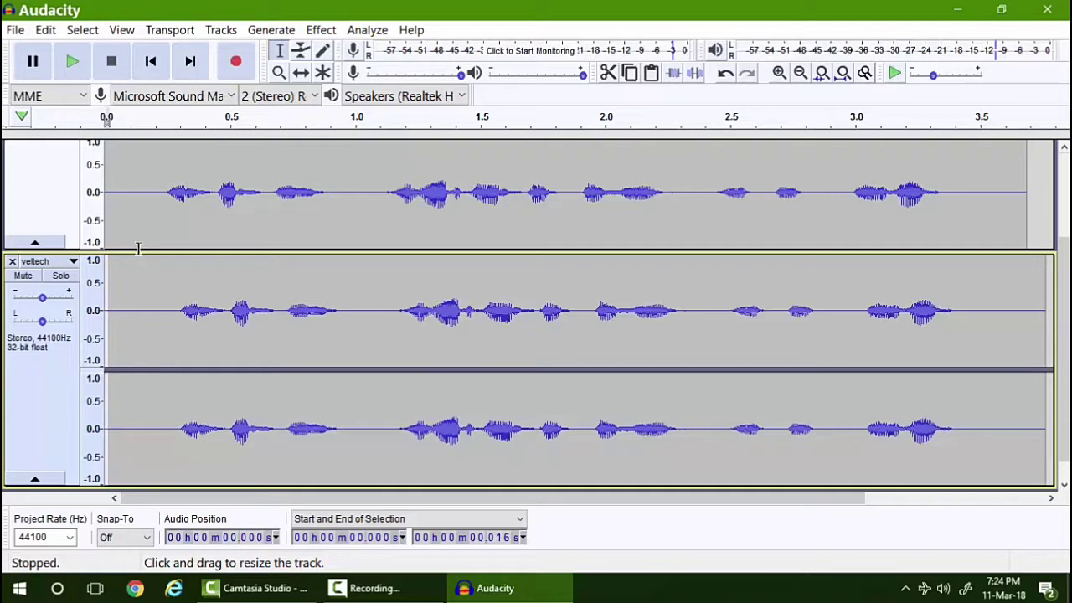
pyautogui.press('Delete')
pyautogui.press('space')
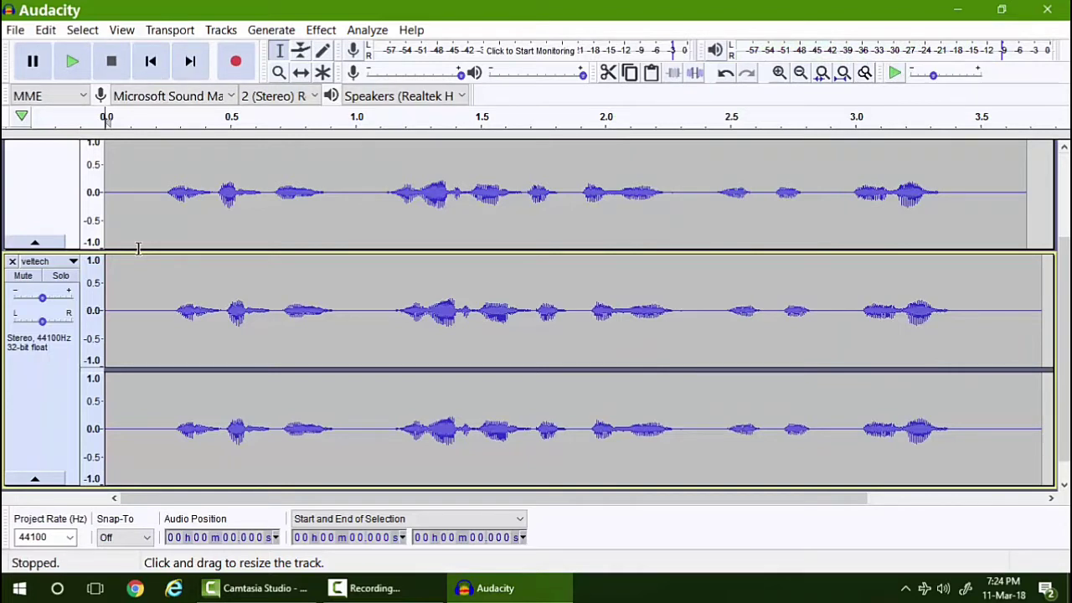
# Step: Trim another 0.016 s from the start of the veltech track and play the result
pyautogui.hotkey('shift', 'Right')
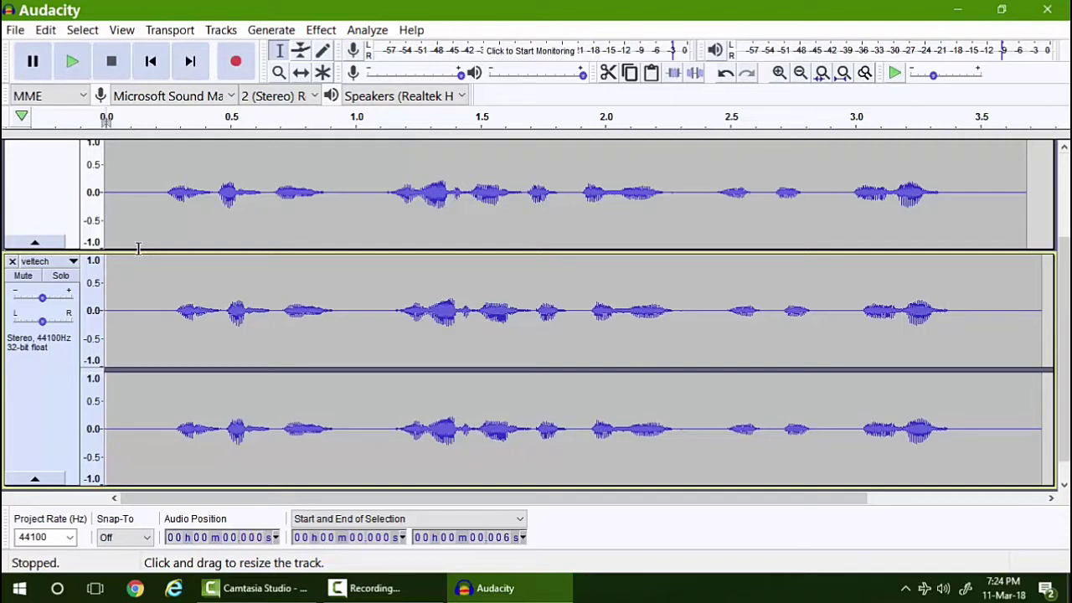
pyautogui.hotkey('shift', 'Right')
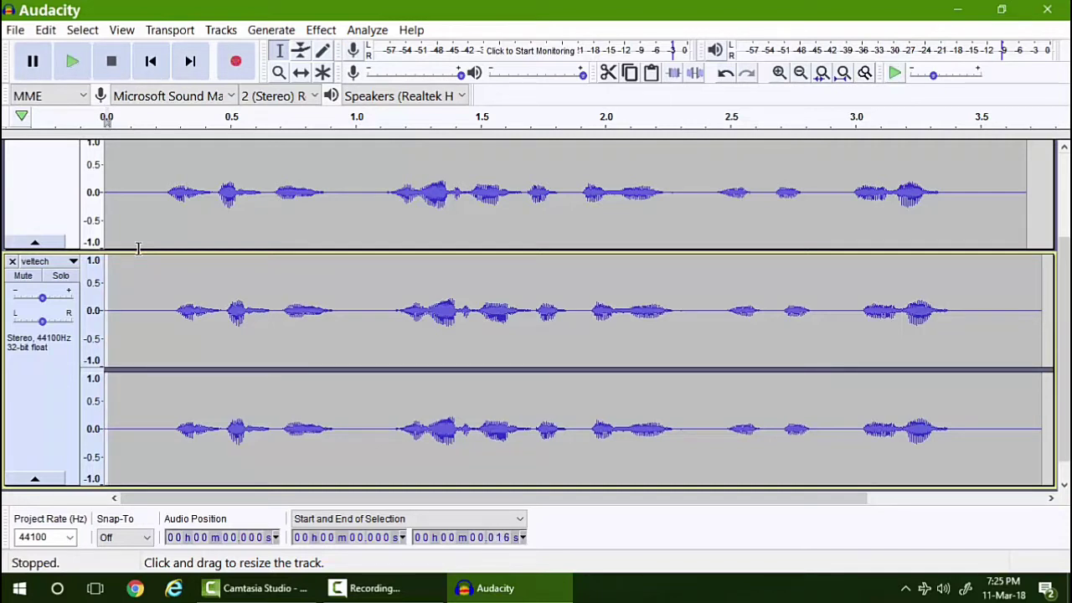
pyautogui.press('space')
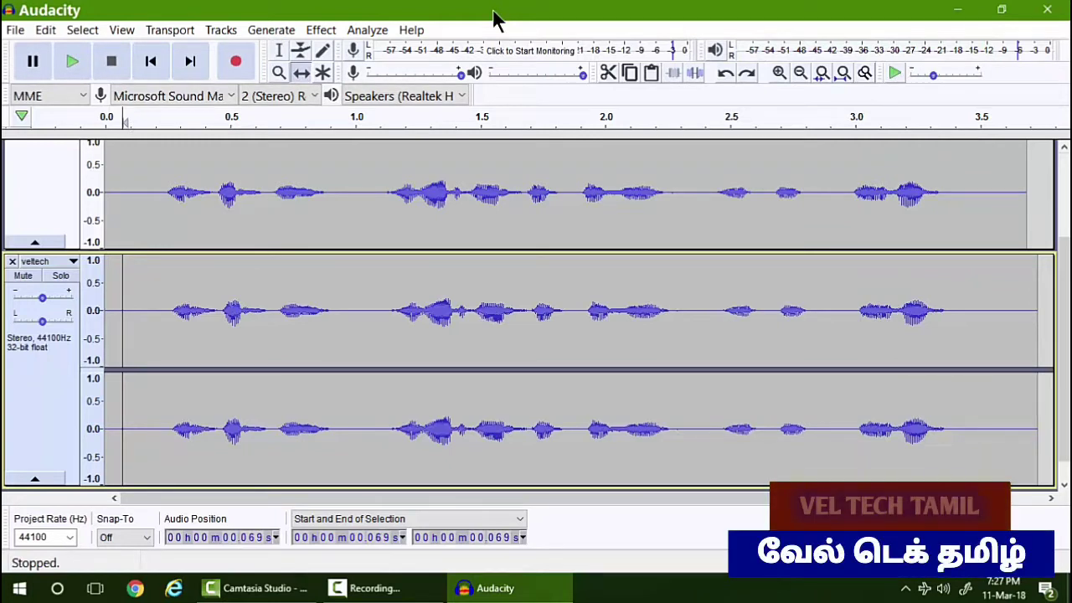
# Step: Select all audio, combine both tracks into one with Mix and Render, and play the mix
pyautogui.hotkey('ctrl', 'a')
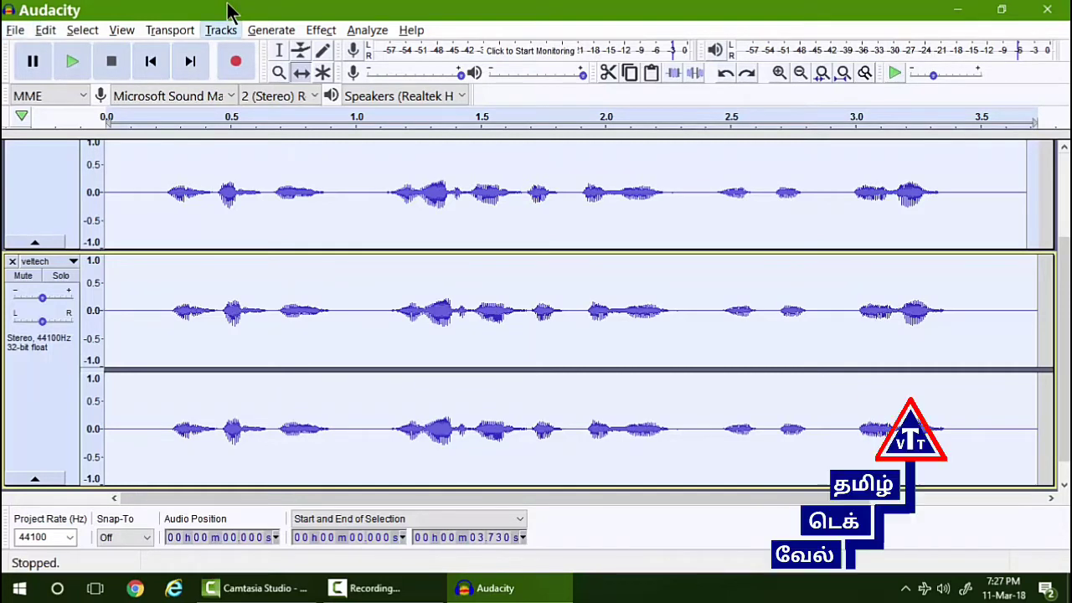
pyautogui.click(226, 25)
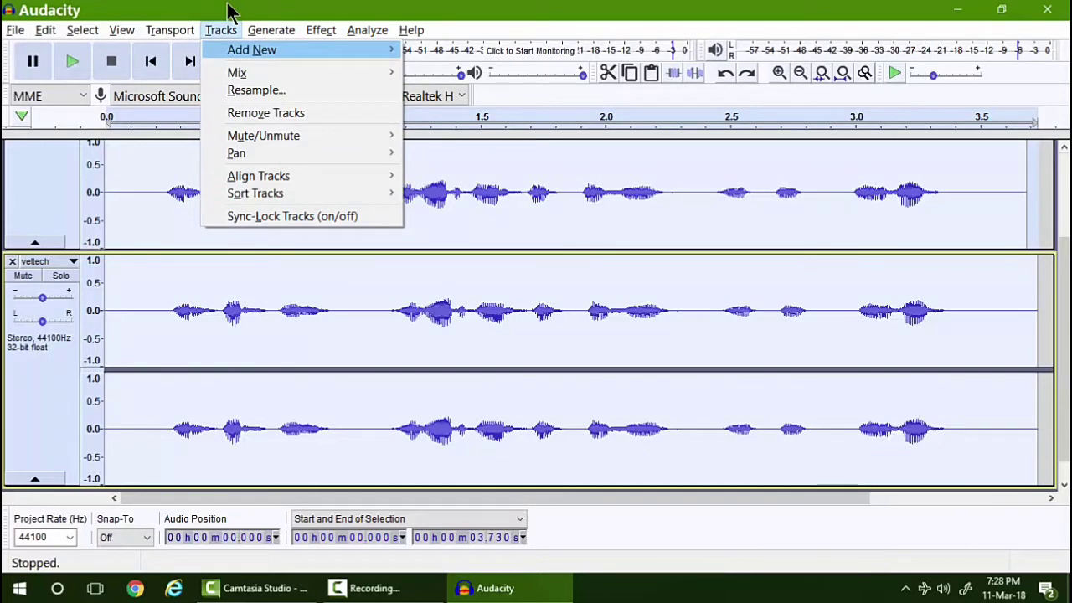
pyautogui.press('Down')
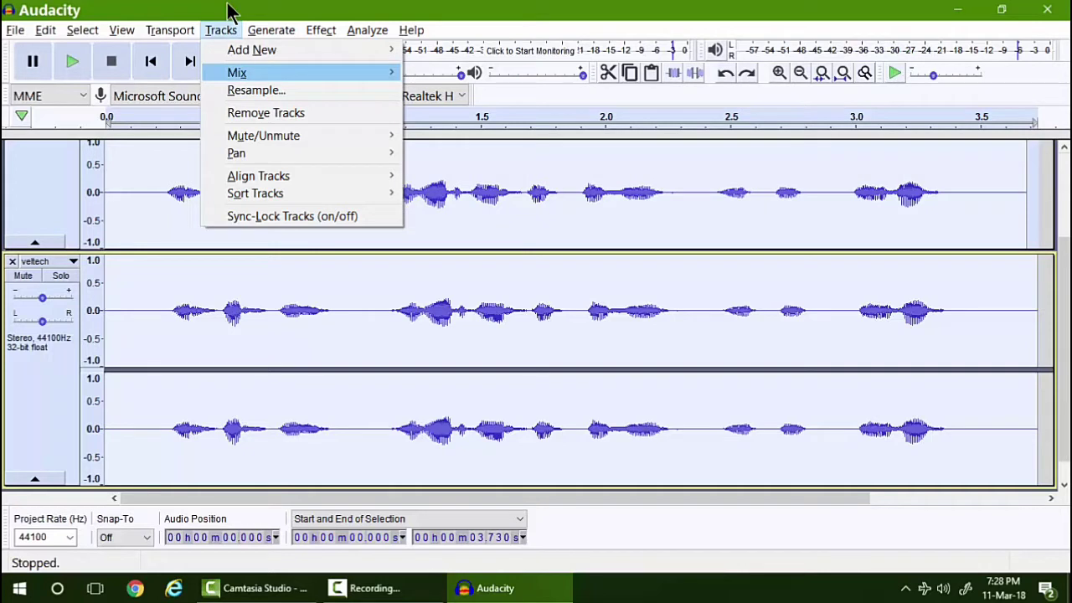
pyautogui.press('Right')
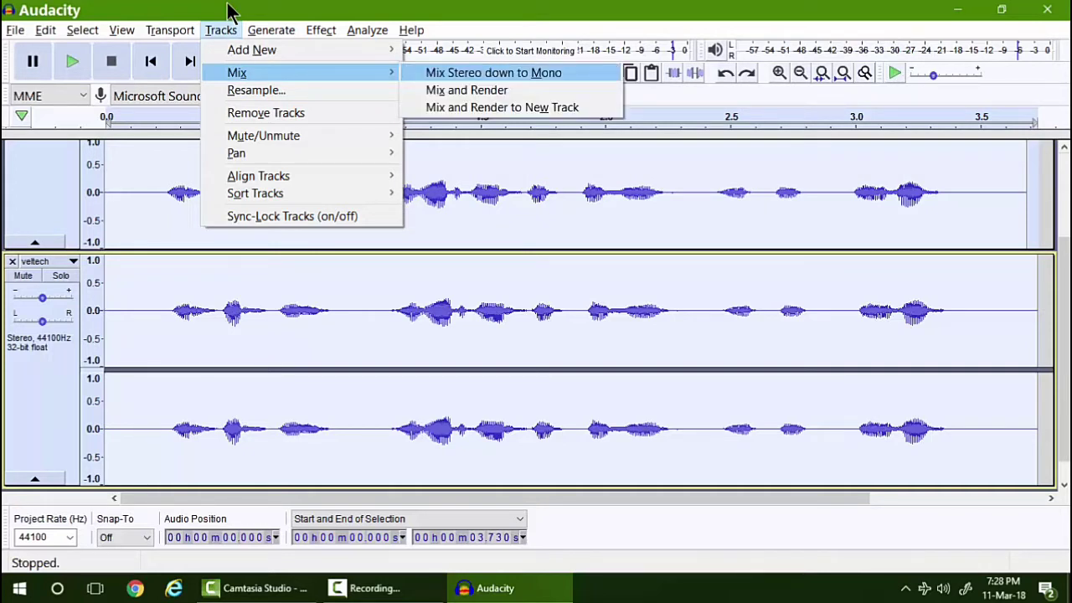
pyautogui.press('Down')
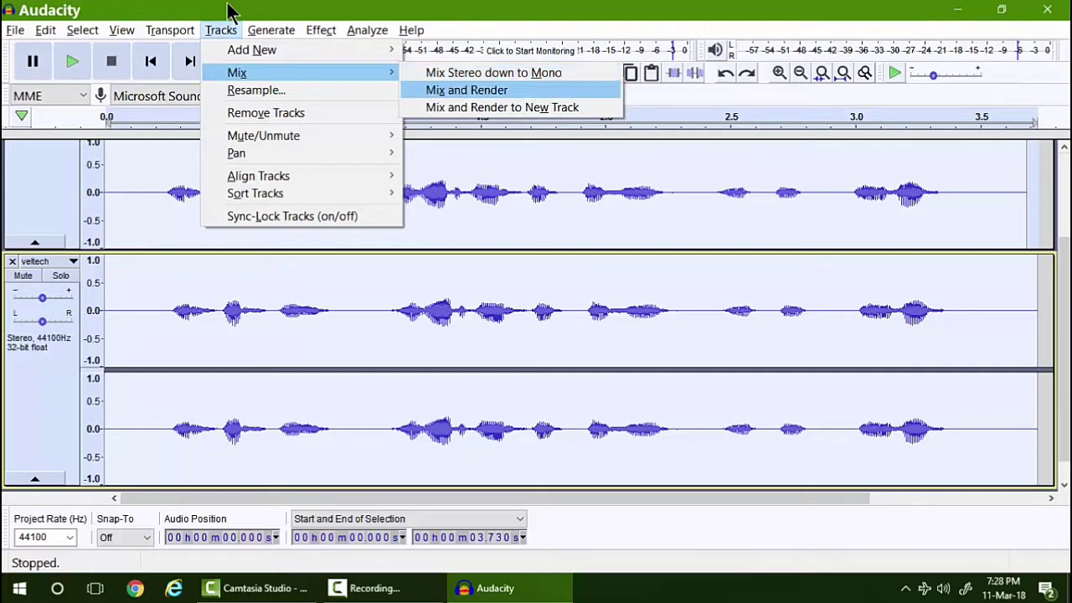
pyautogui.press('Return')
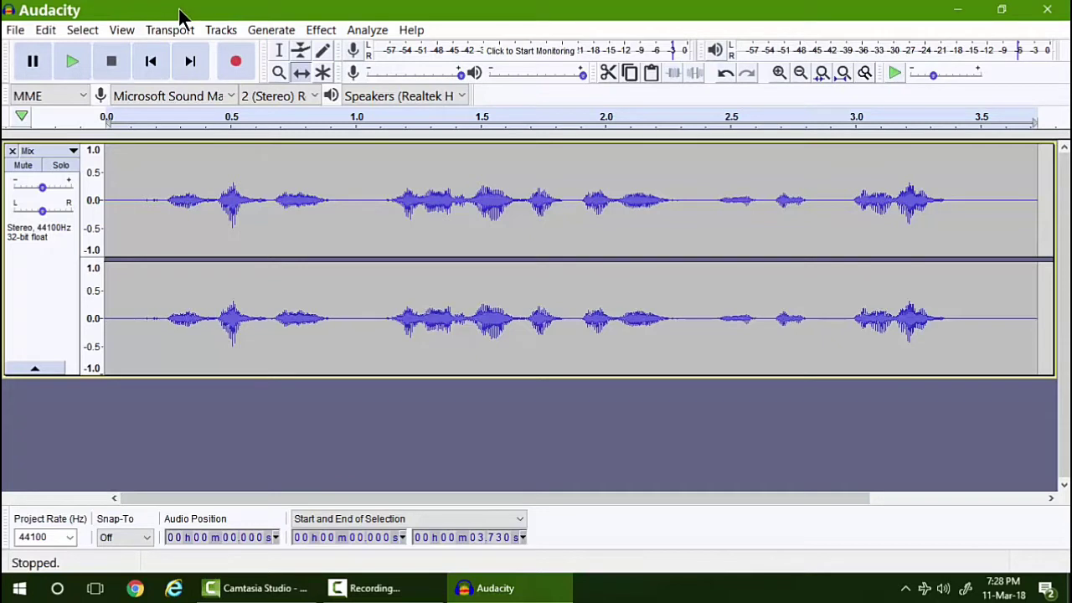
pyautogui.press('space')
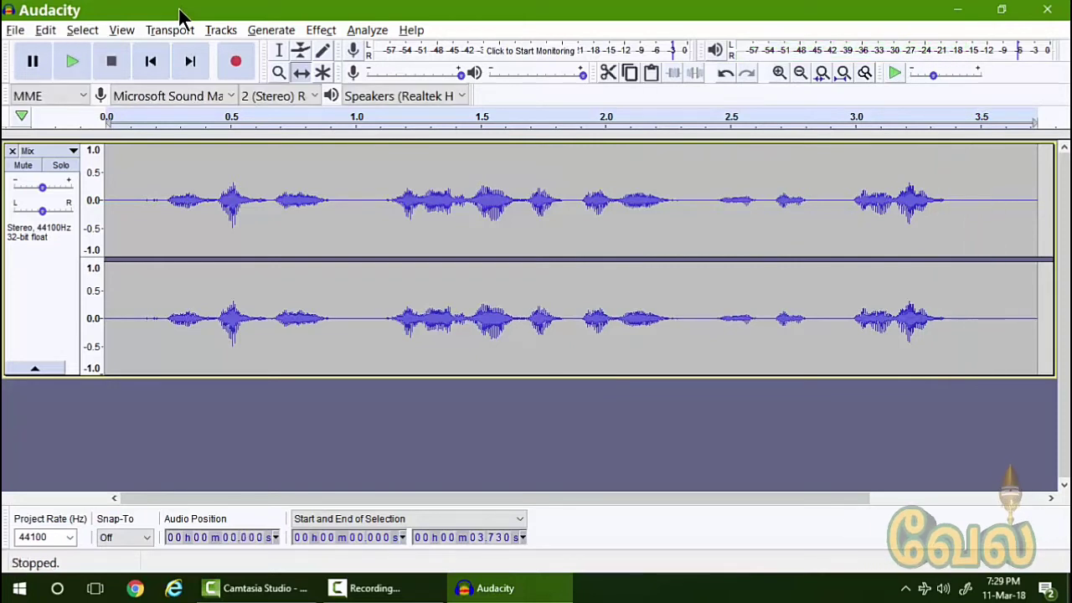
# Step: Export the mixed track as an MP3 named "multy vel tech" in the sample folder, keeping the default format options
pyautogui.hotkey('alt', 'f')
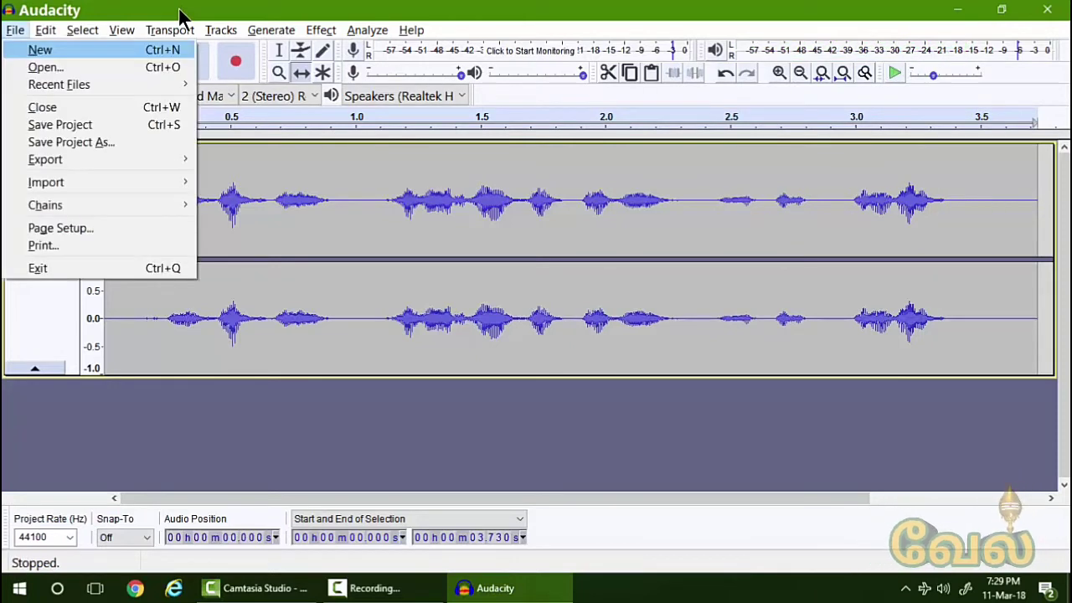
pyautogui.press('Down')
pyautogui.press('Down')
pyautogui.press('Down')
pyautogui.press('Down')
pyautogui.press('Down')
pyautogui.press('Down')
pyautogui.press('Down')
pyautogui.press('Down')
pyautogui.press('Up')
pyautogui.press('Up')
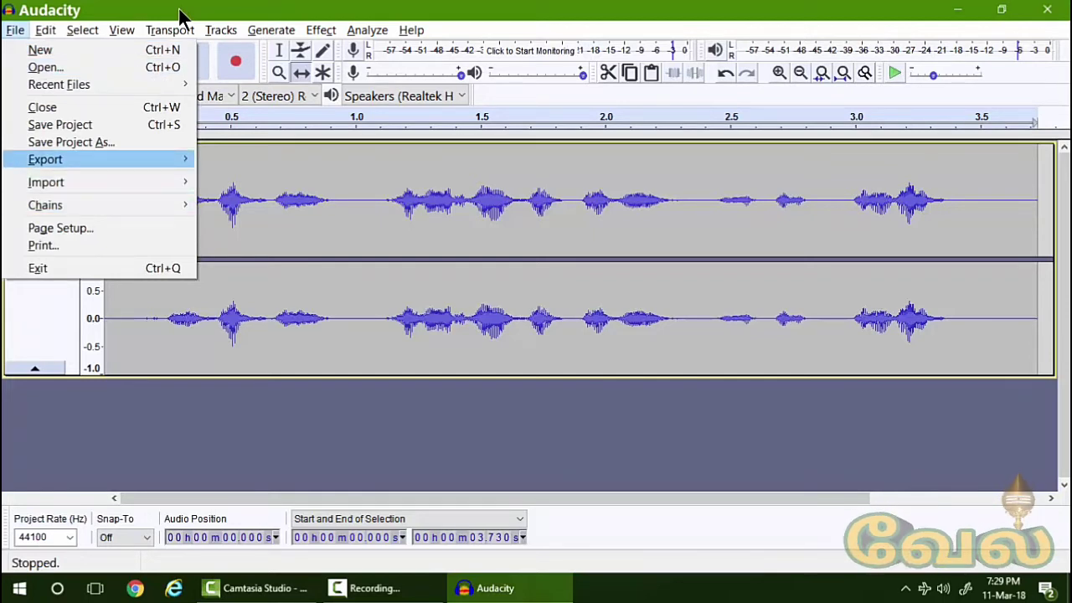
pyautogui.press('Right')
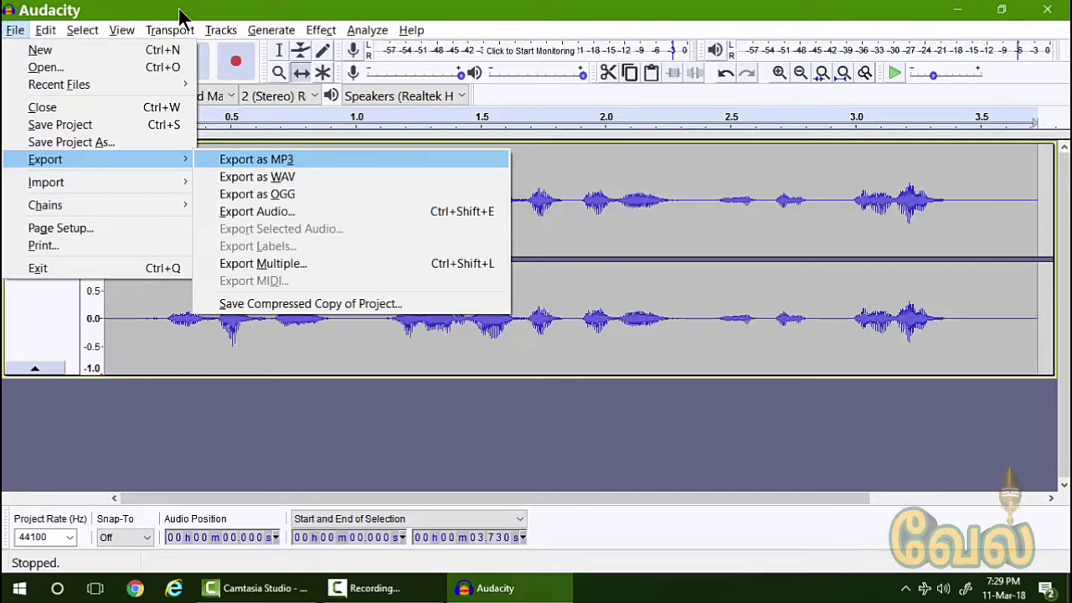
pyautogui.press('Return')
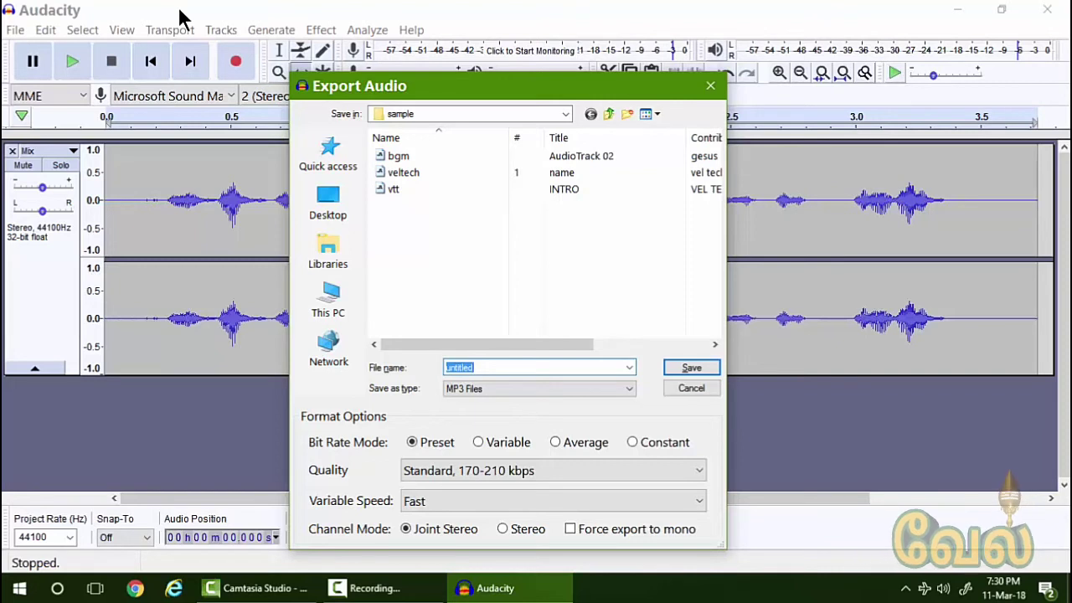
pyautogui.write('multy v')
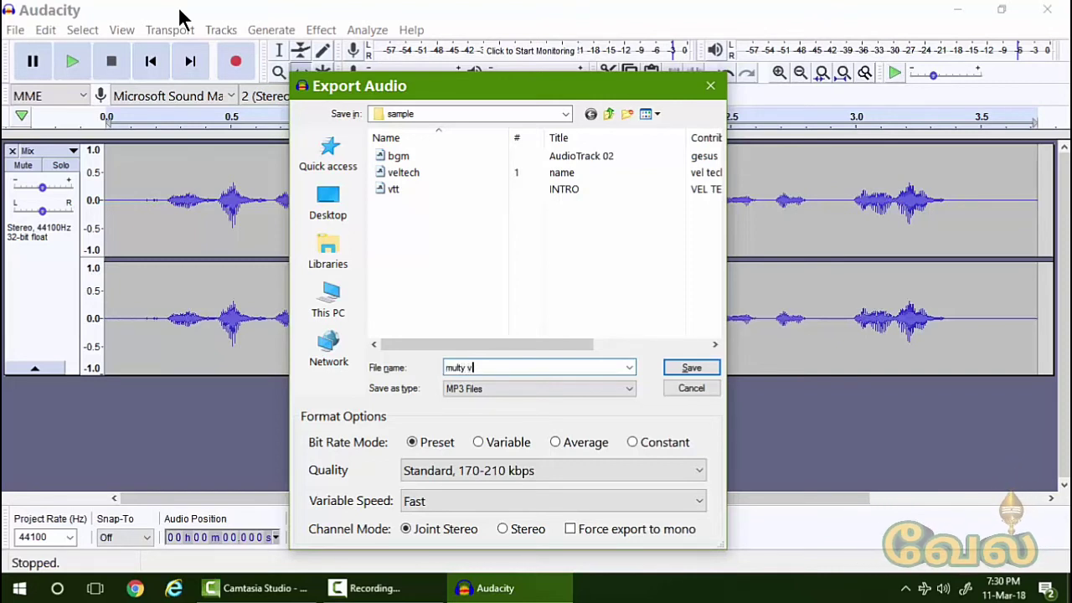
pyautogui.write('el tech')
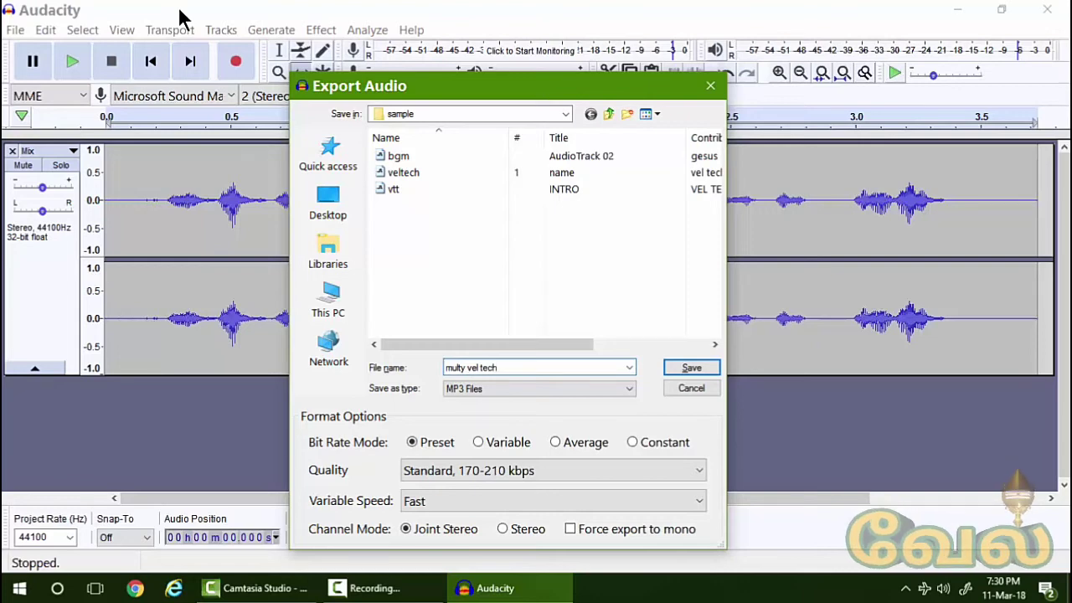
pyautogui.press('Return')
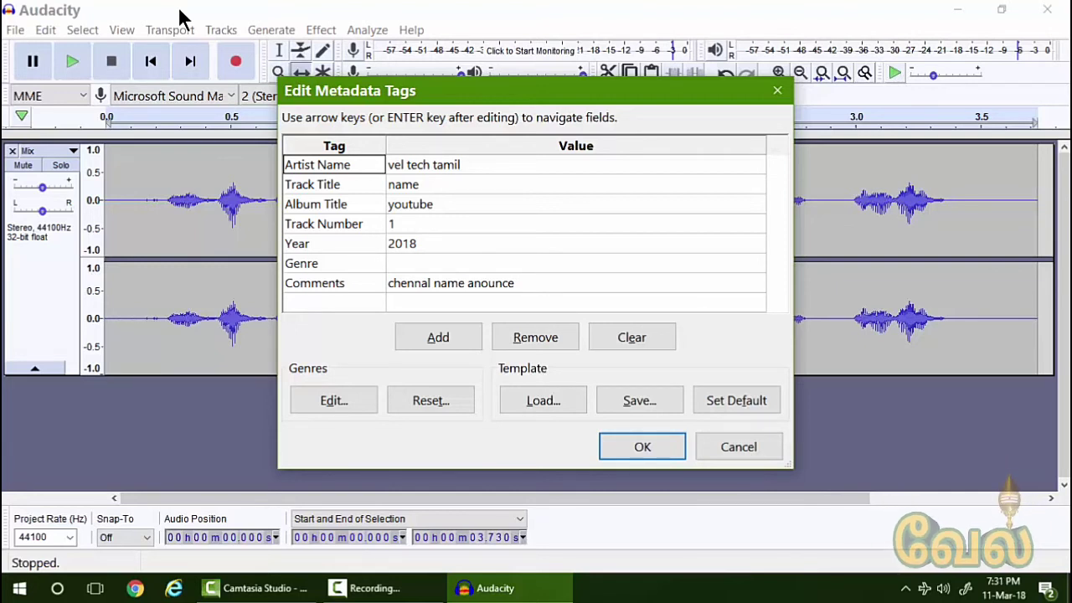
# Step: Accept the existing metadata tags unchanged and complete the MP3 export
pyautogui.press('Right')
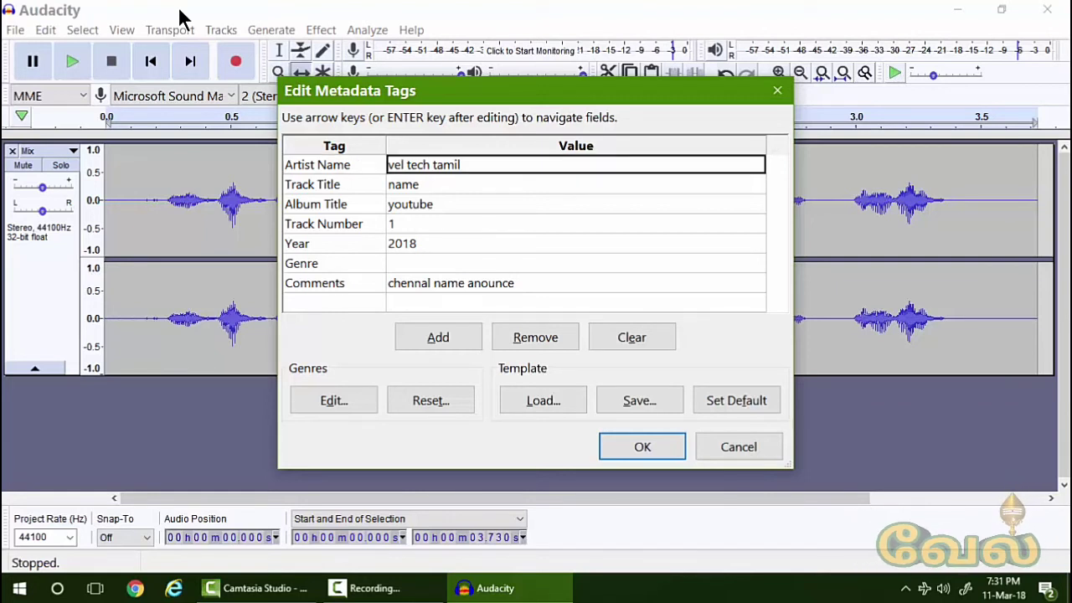
pyautogui.press('Return')
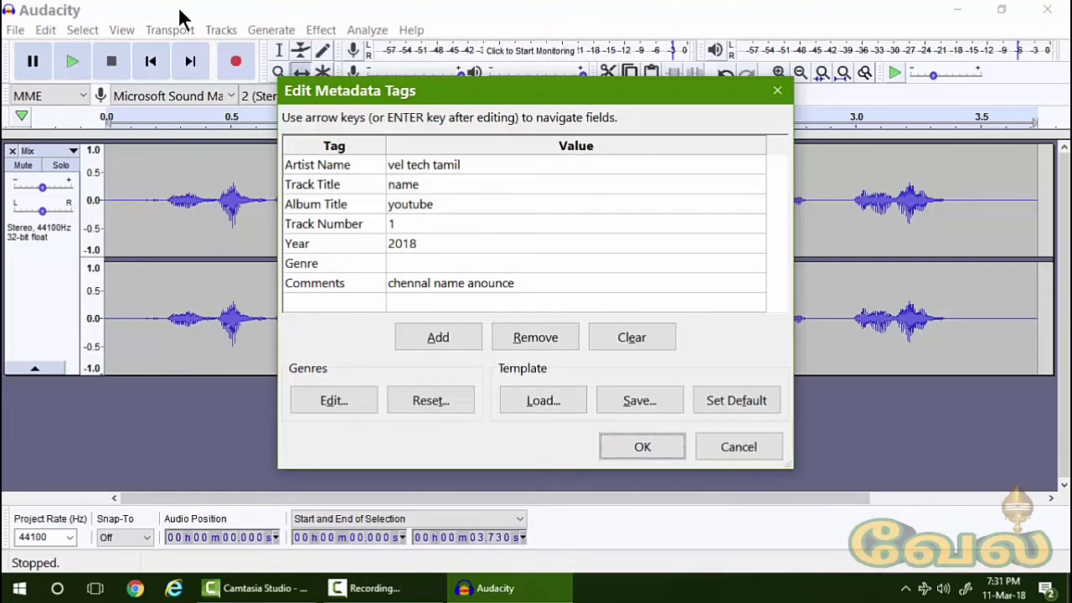
pyautogui.press('Return')
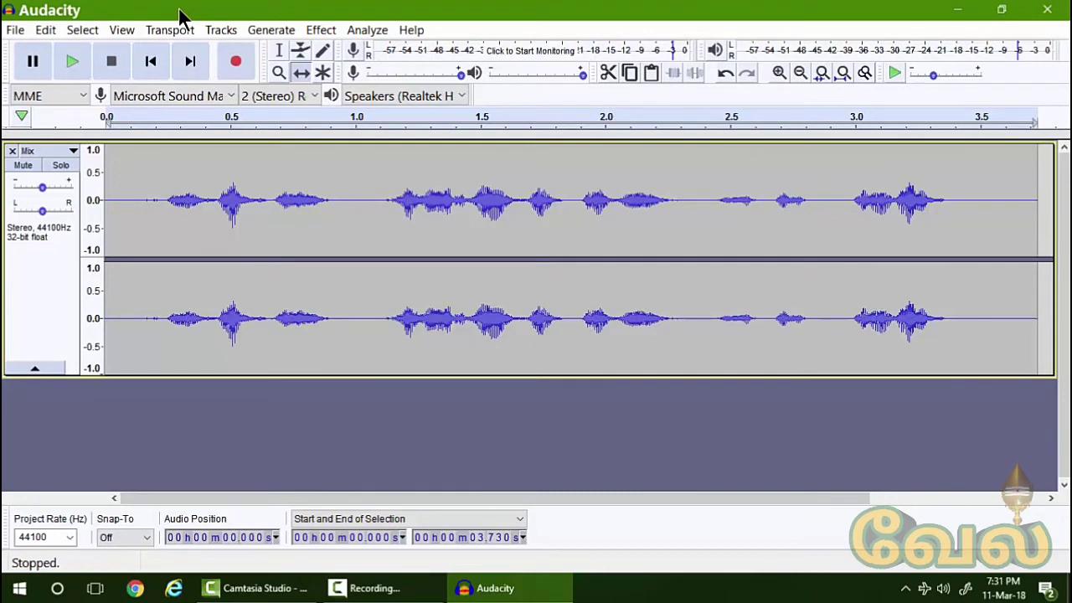
# Step: Close the untitled project without saving its changes
pyautogui.hotkey('ctrl', 'w')
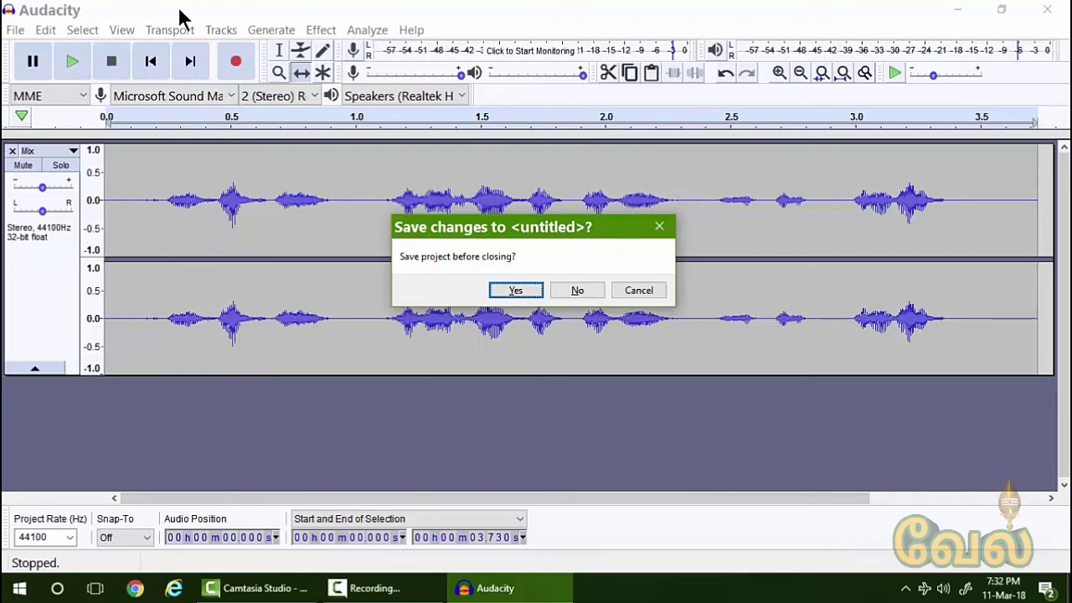
pyautogui.press('Tab')
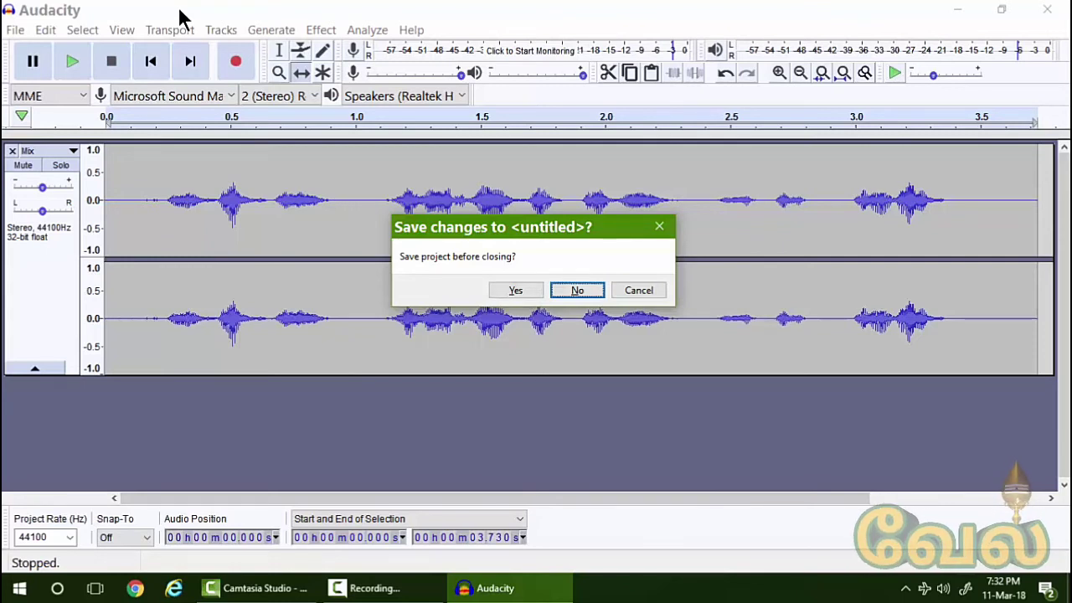
pyautogui.press('Return')
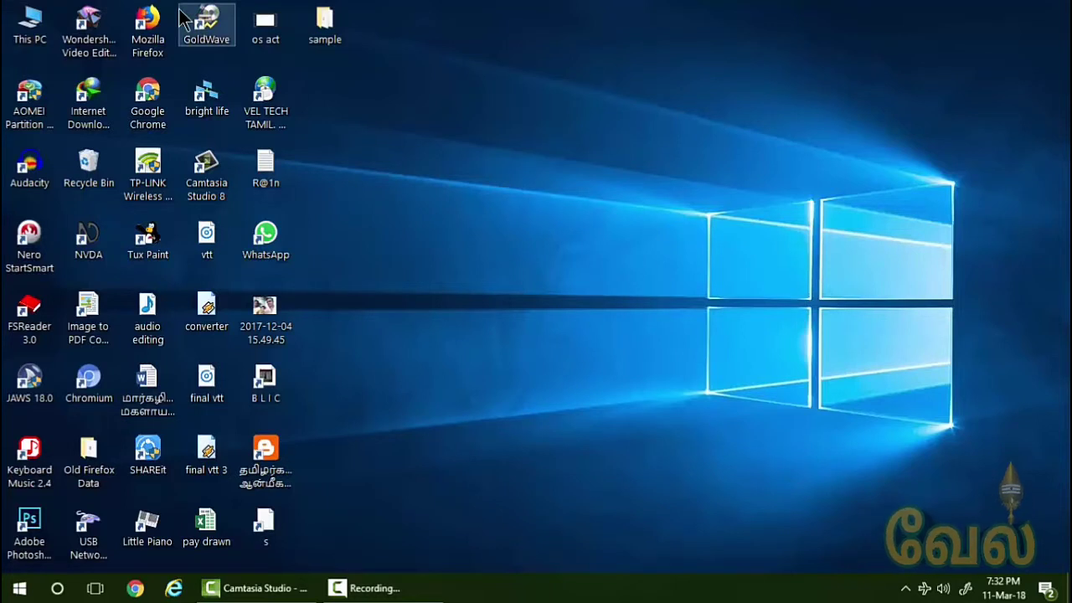
# Step: Open the sample folder on the desktop and play the exported "multy vel tech" file
pyautogui.doubleClick(352, 28)
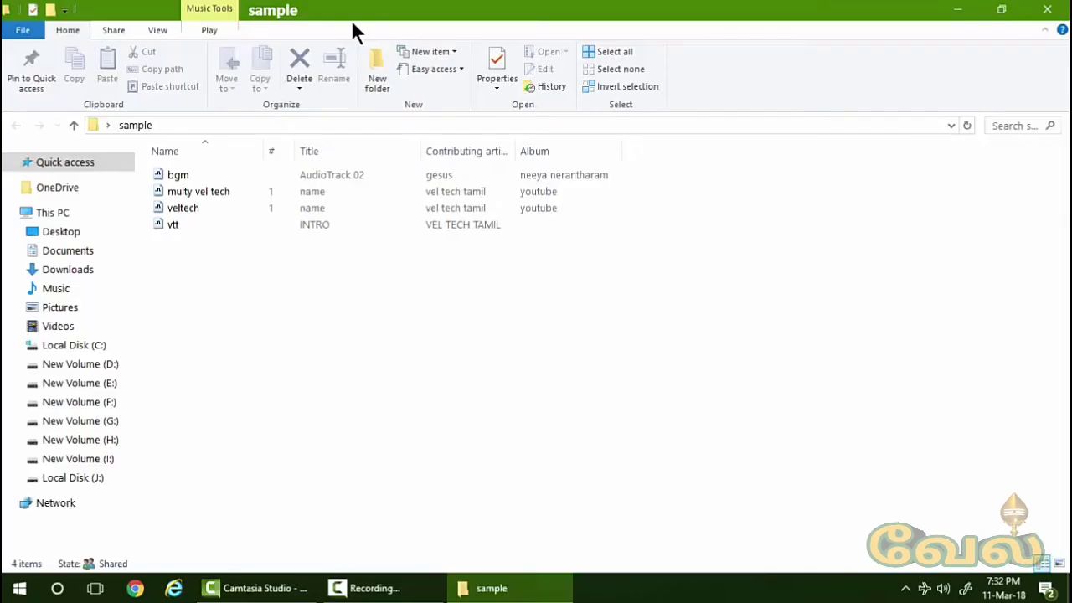
pyautogui.press('Down')
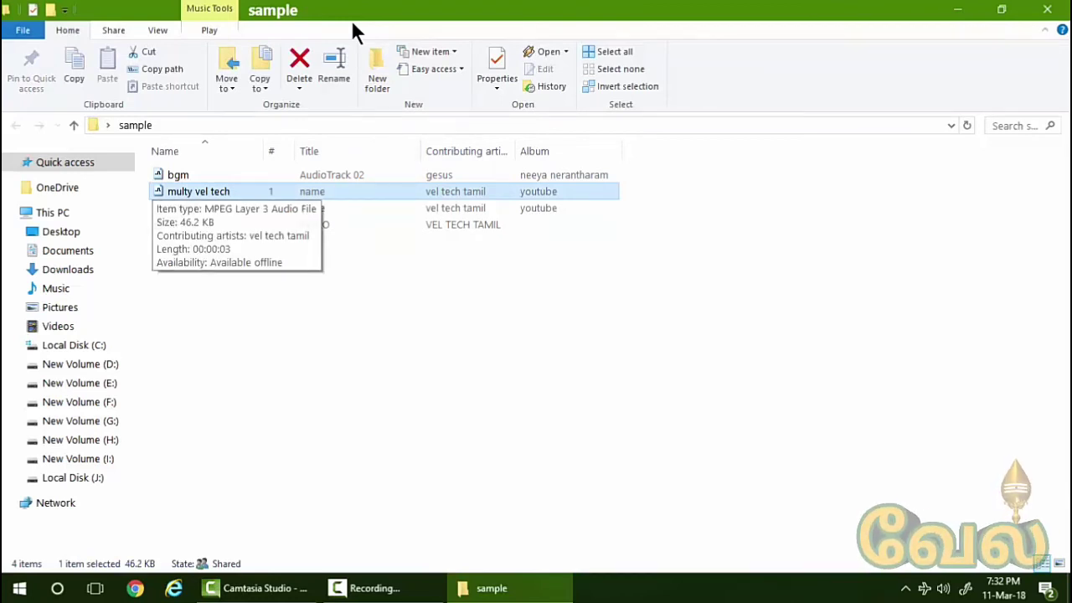
pyautogui.press('Return')
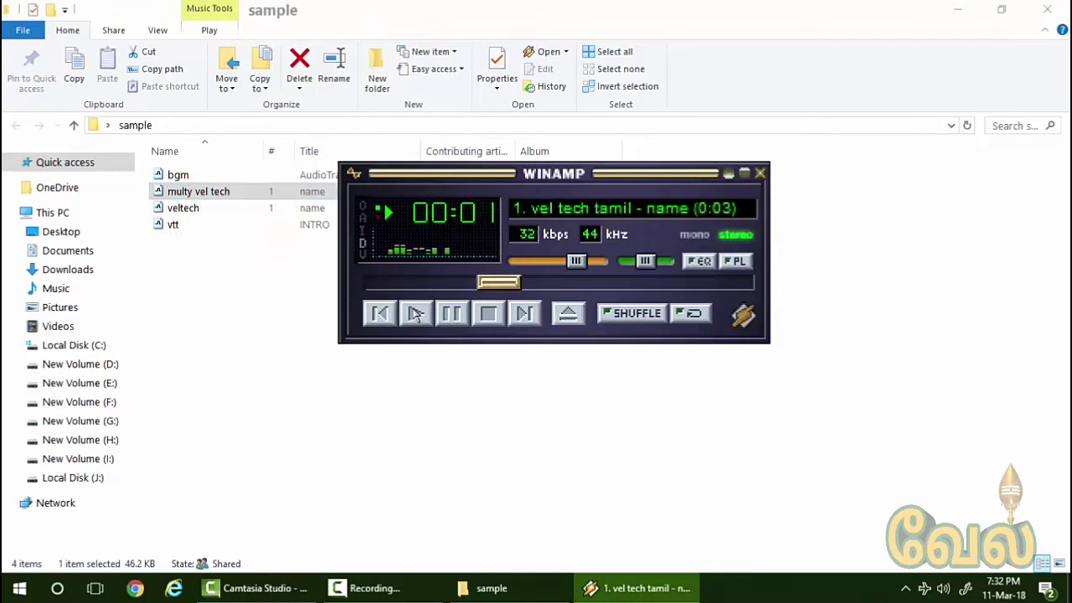